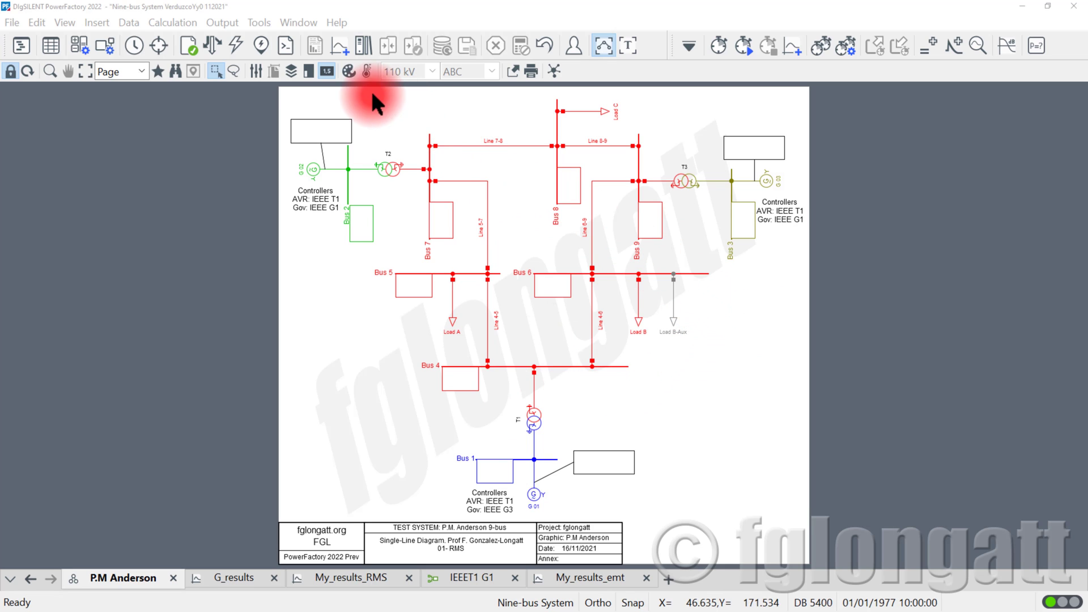
Run a balanced AC load flow on the nine-bus system
left_click(214, 47)
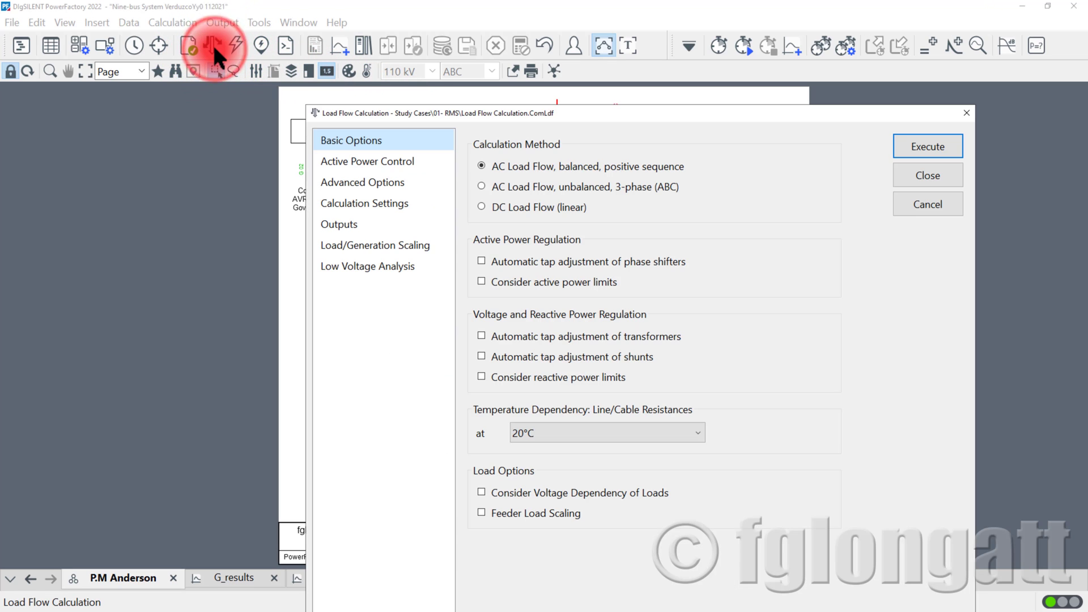
left_click_drag(567, 106, 520, 48)
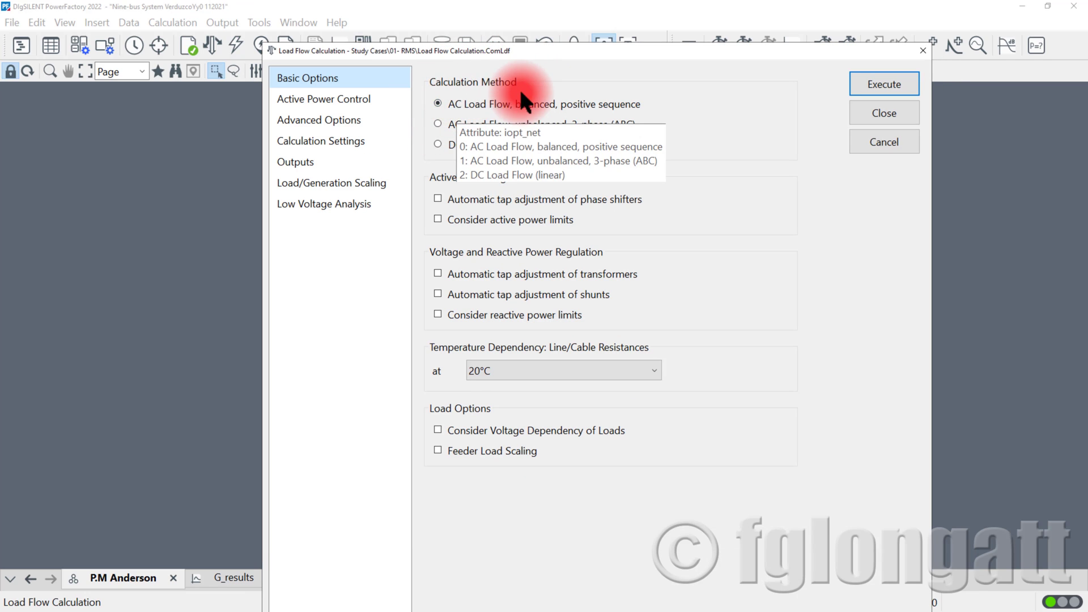
left_click(914, 84)
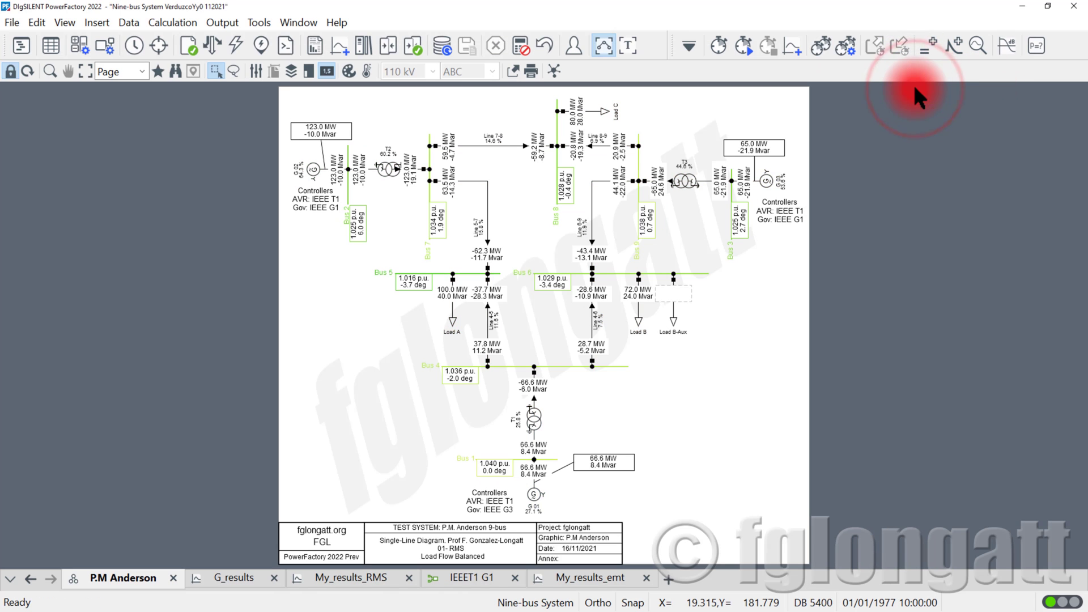
Enlarge the output log to confirm convergence in 3 Newton-Raphson iterations, then return to the diagram
mouse_move(731, 144)
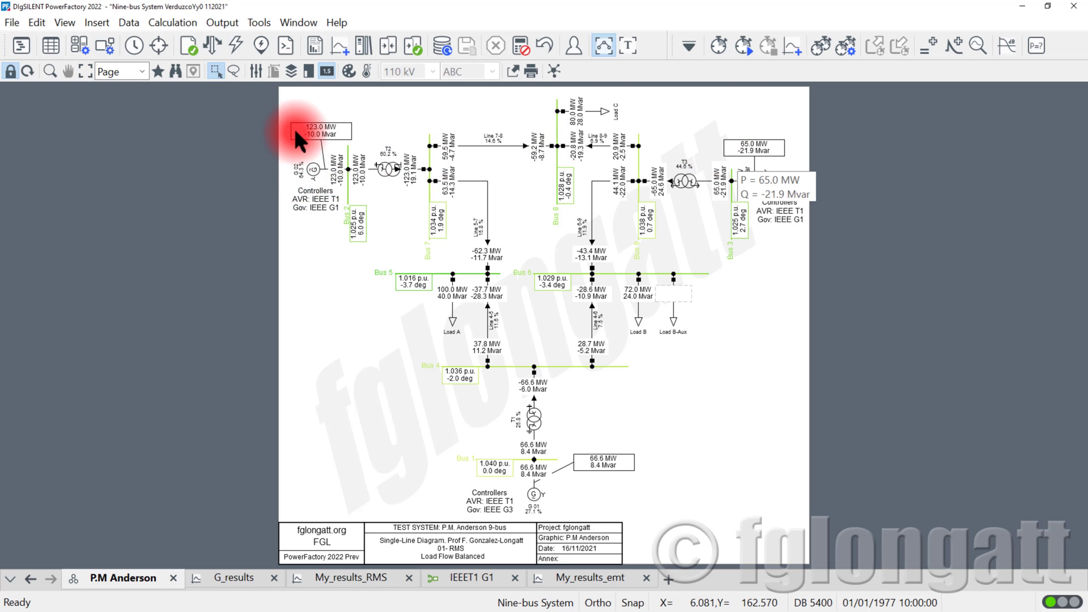
mouse_move(296, 126)
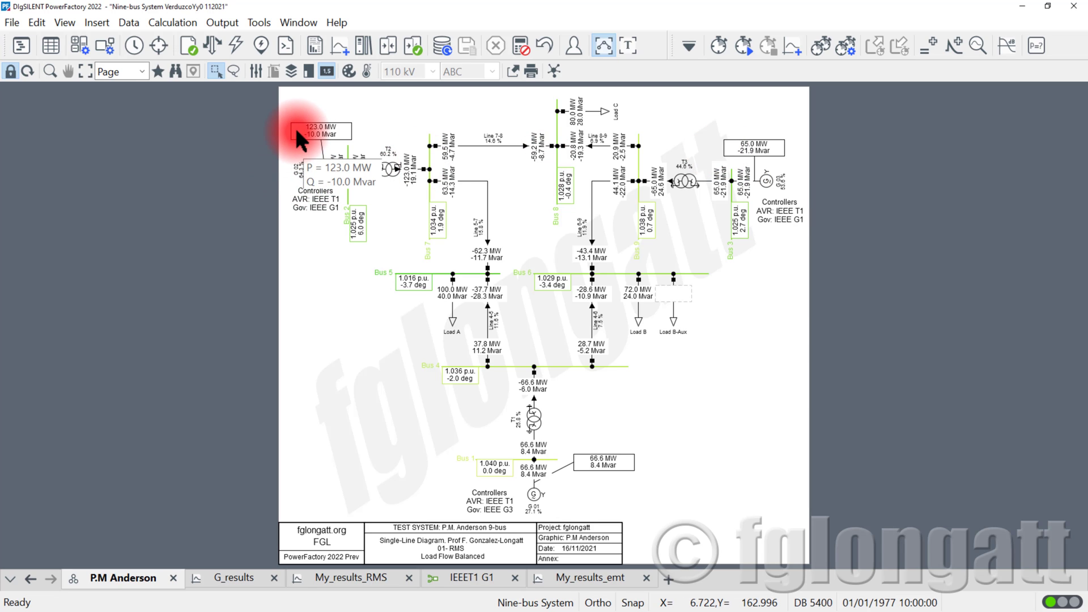
left_click(633, 44)
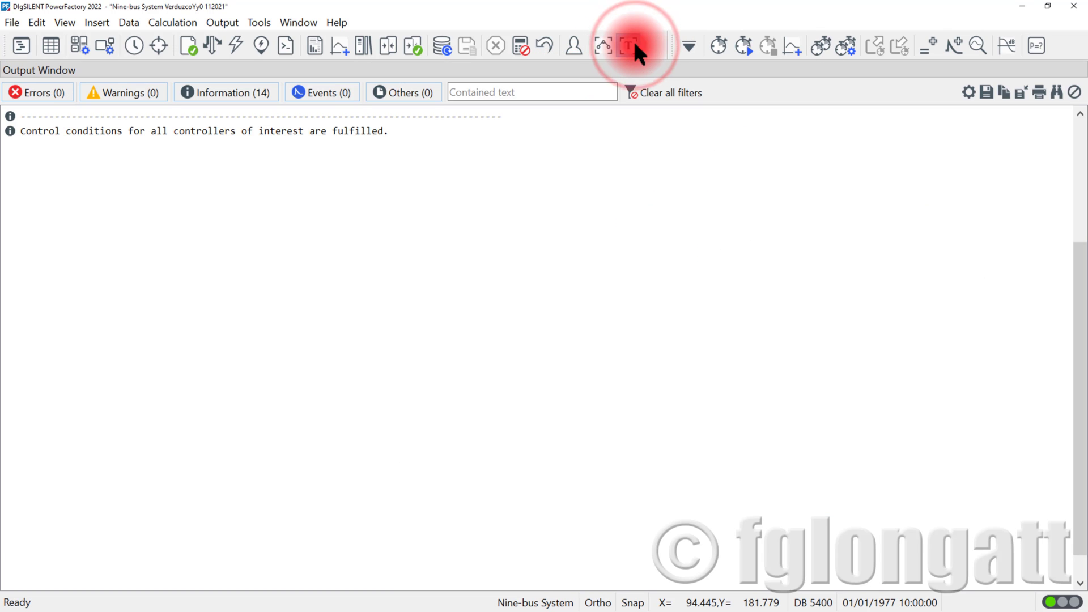
scroll(272, 175, "up", 4)
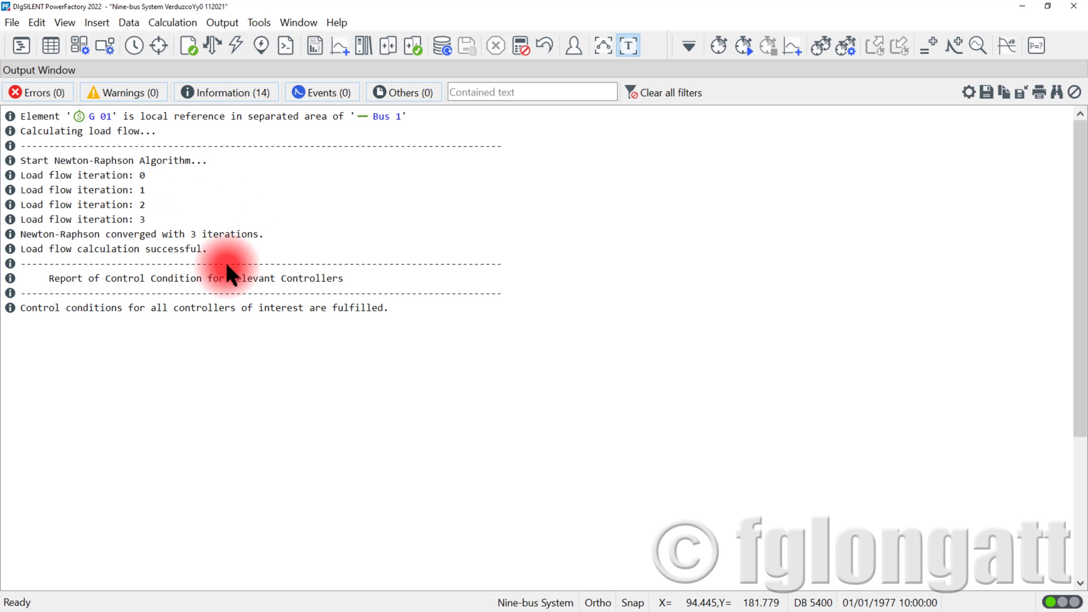
left_click(601, 45)
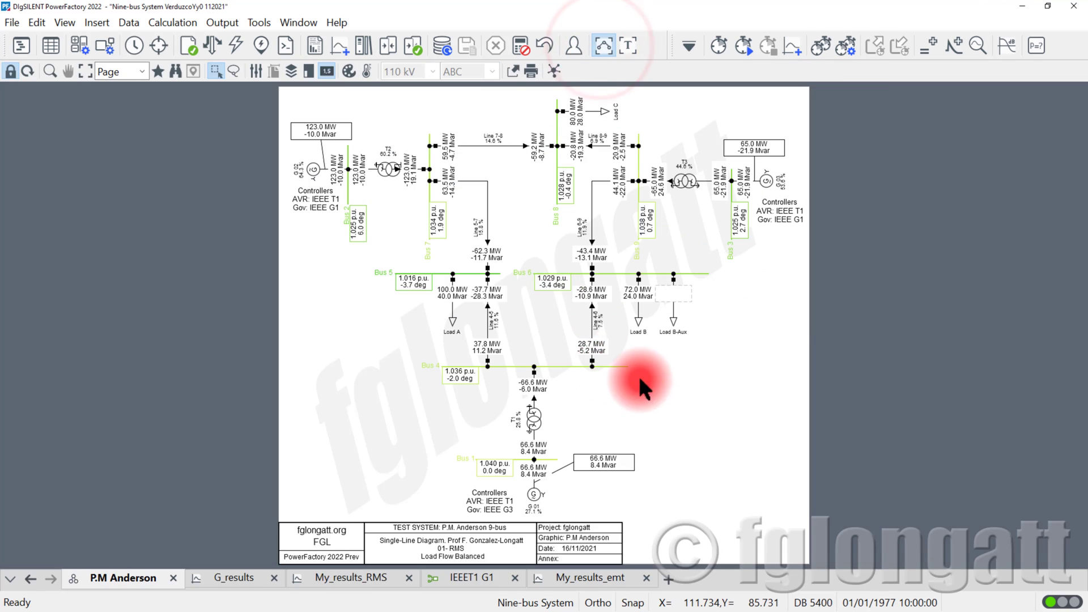
Unlock the diagram and extend the Bus 6 busbar to the right
left_click(701, 273)
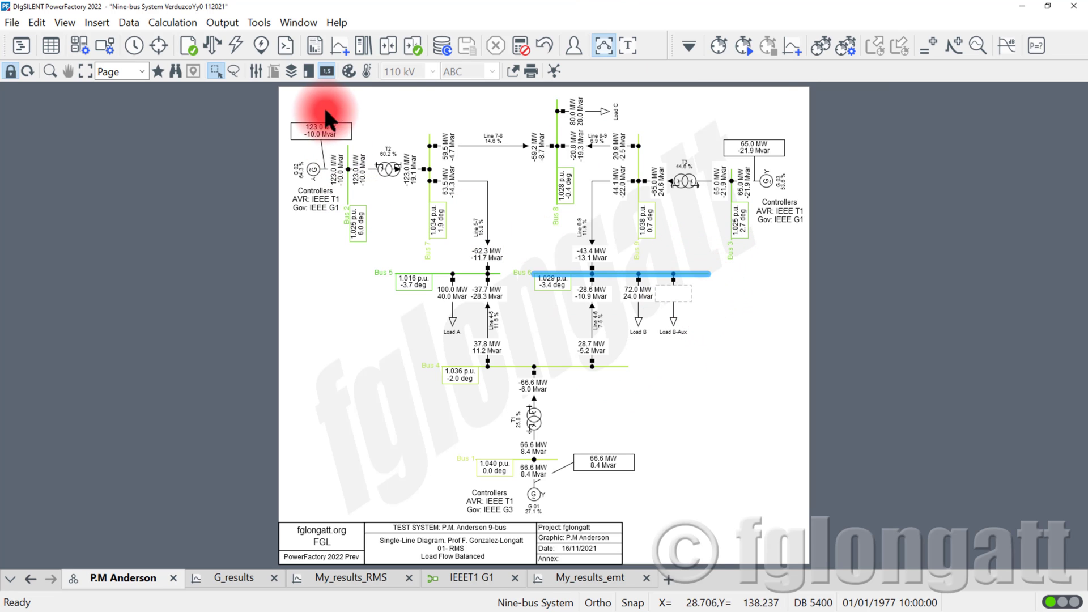
left_click(12, 72)
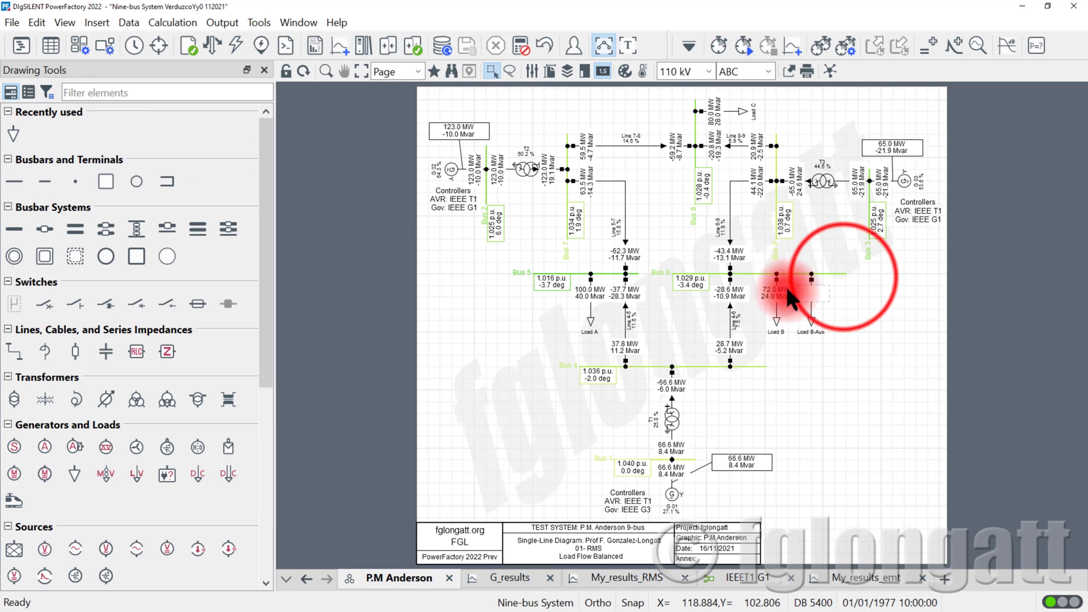
left_click(845, 272)
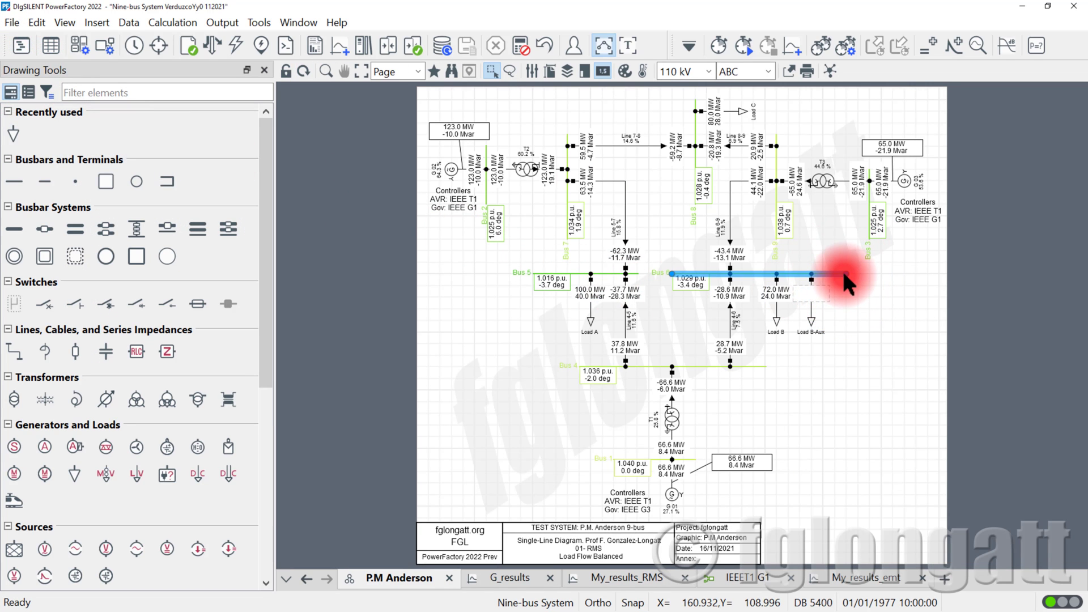
left_click_drag(844, 273, 893, 273)
left_click(881, 302)
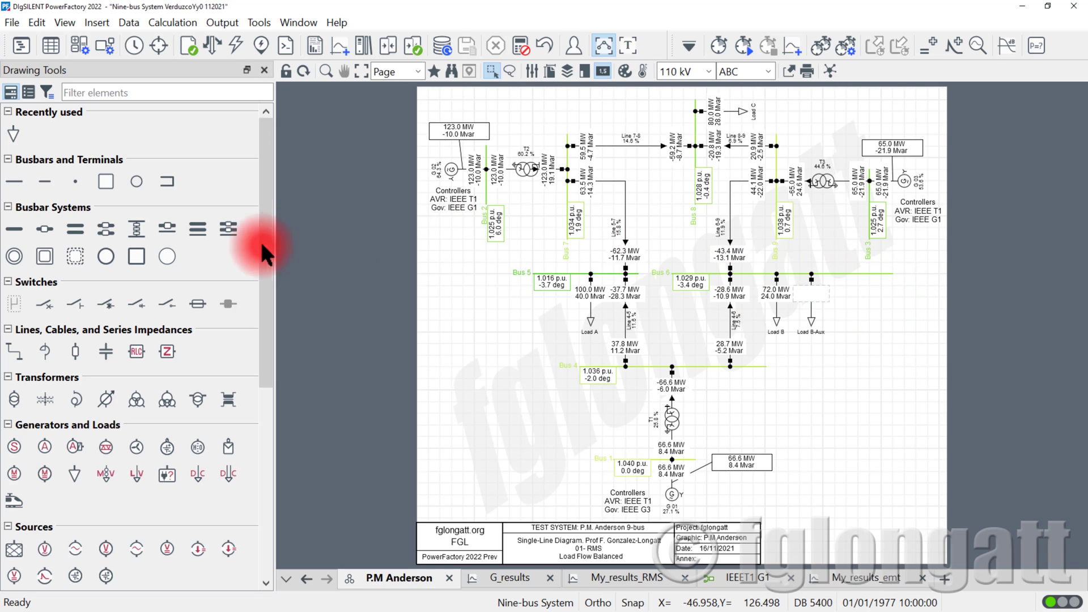
Connect a General Load to the right end of Bus 6 and open its properties
left_click(74, 473)
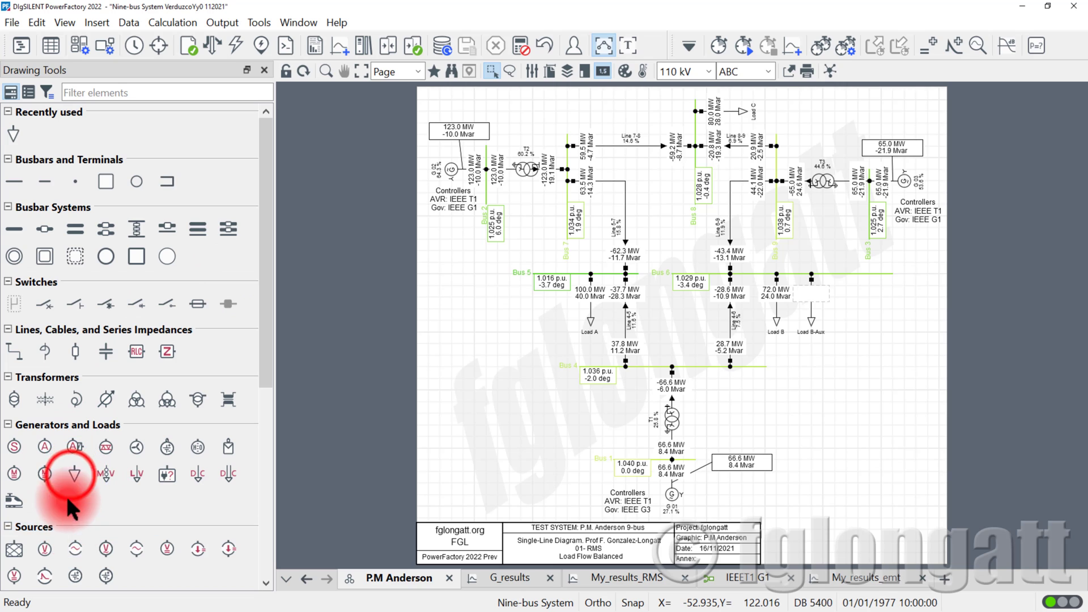
left_click(858, 274)
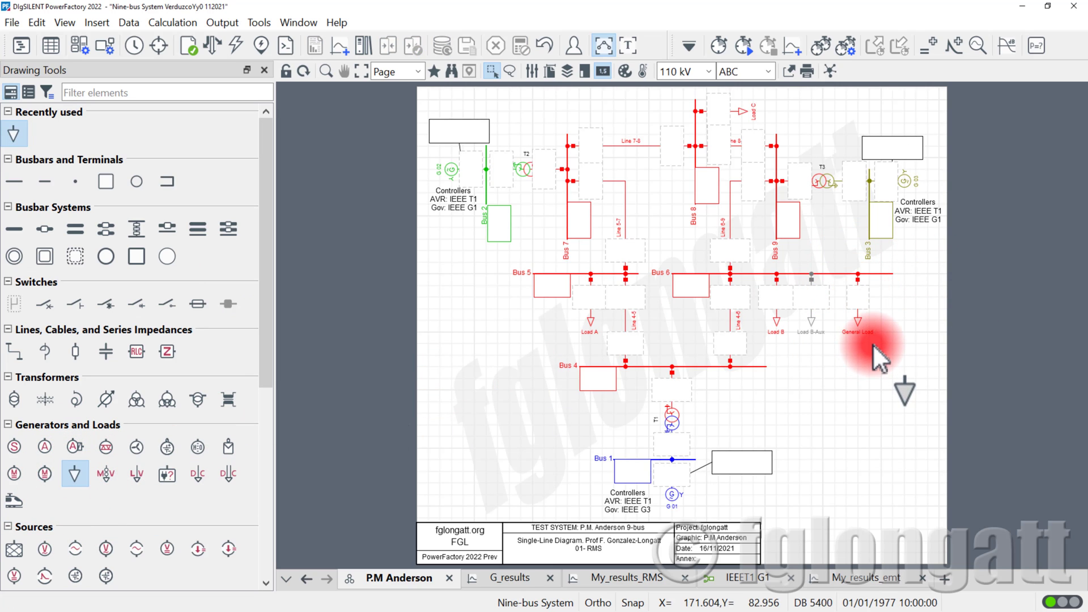
key("Escape")
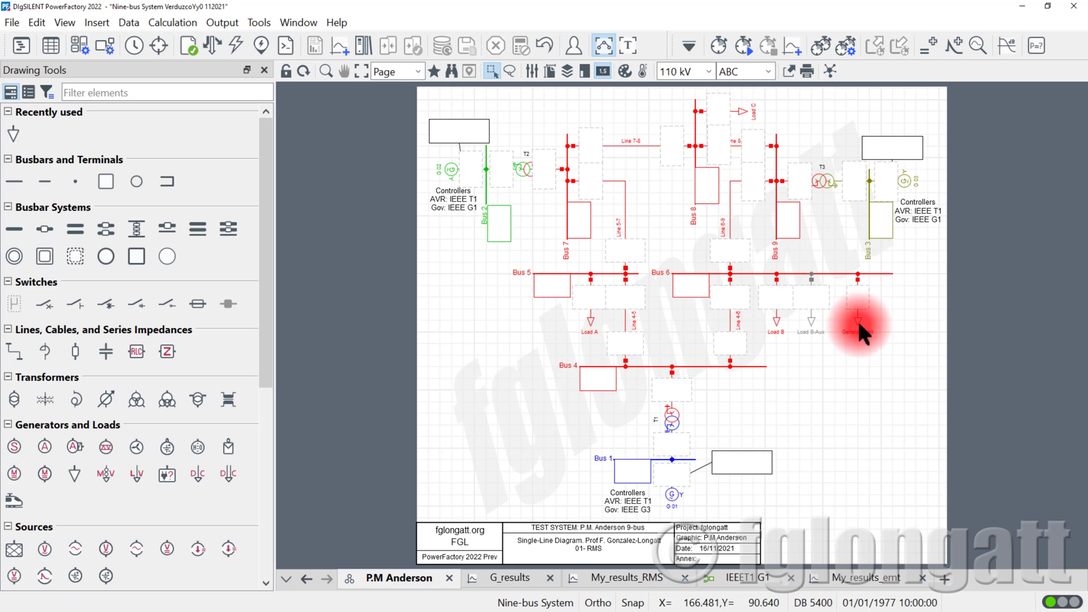
left_click(854, 322)
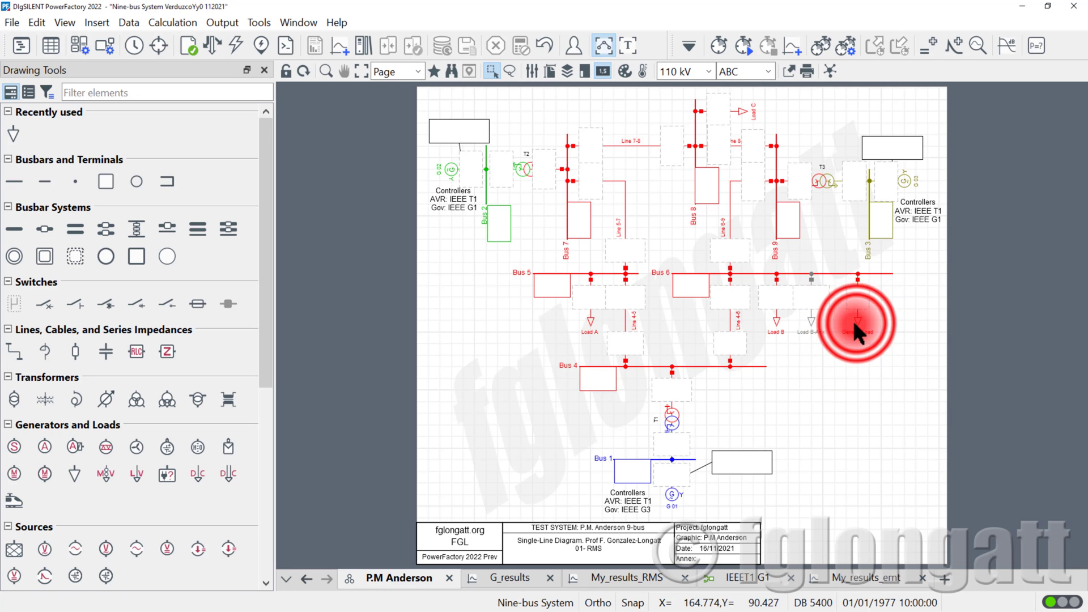
double_click(854, 321)
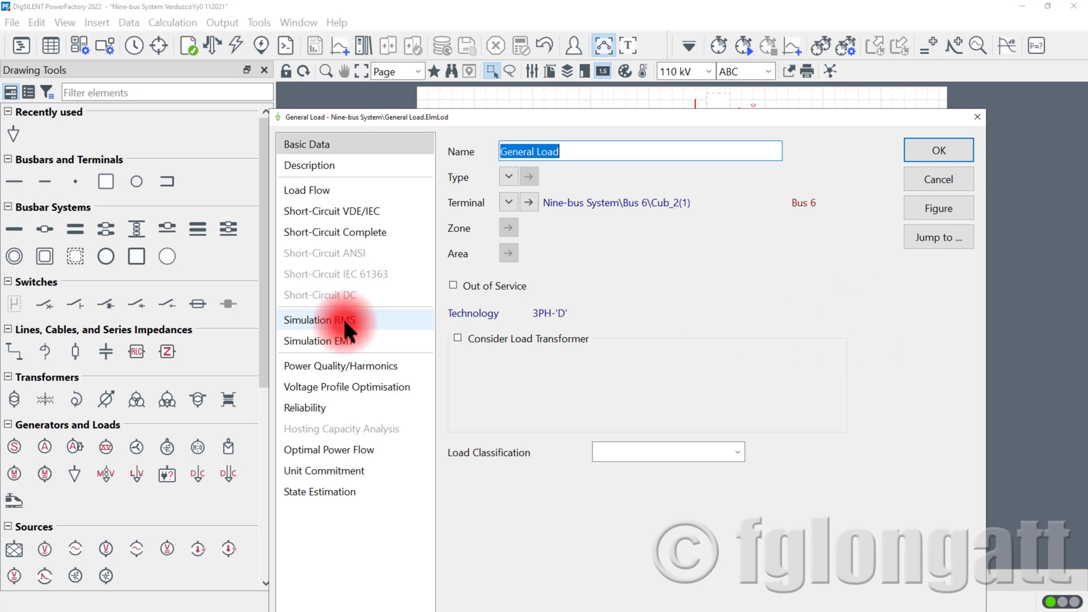
On the Load Flow page, set the General Load's reactive power to 100 Mvar and confirm
left_click(333, 187)
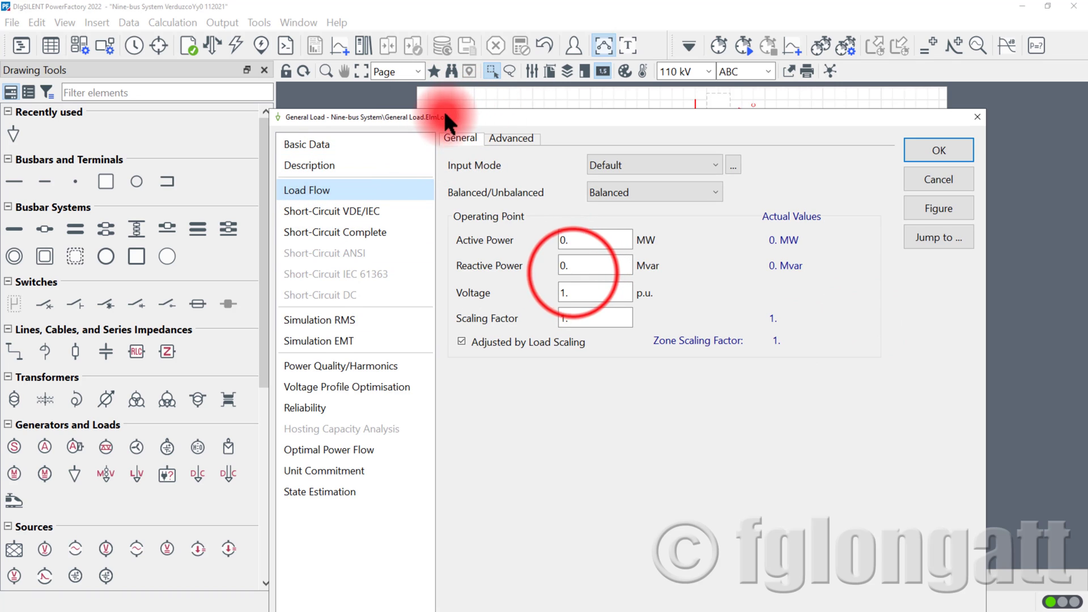
double_click(565, 266)
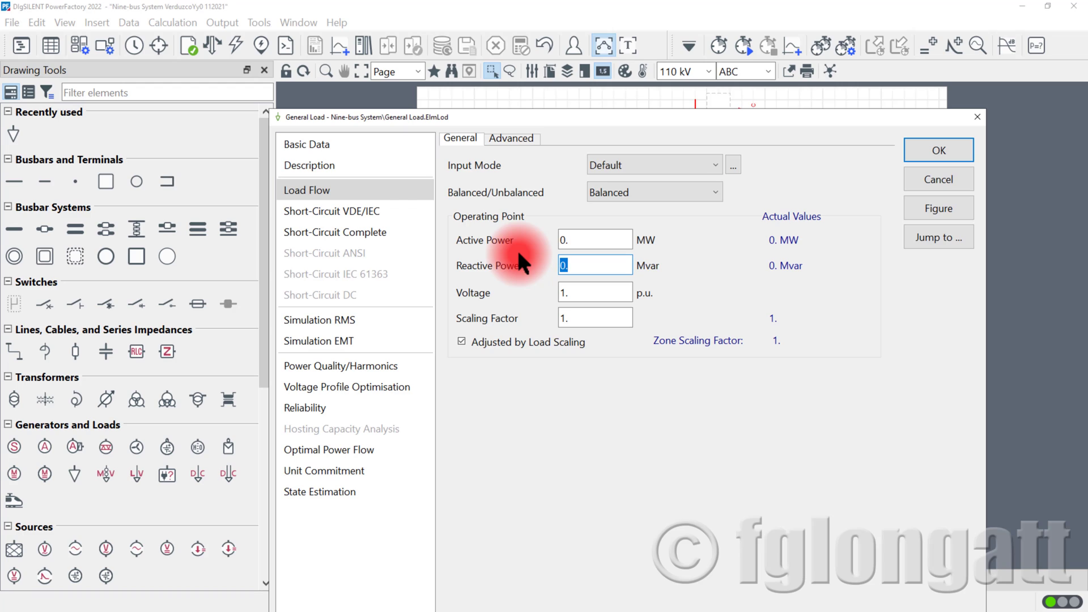
type("100")
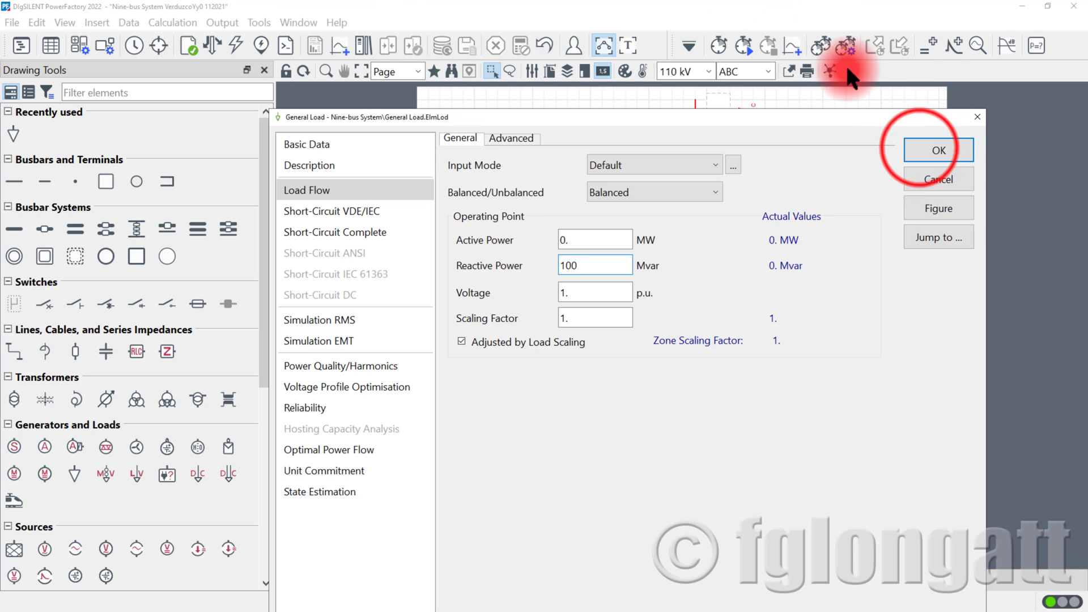
left_click(918, 141)
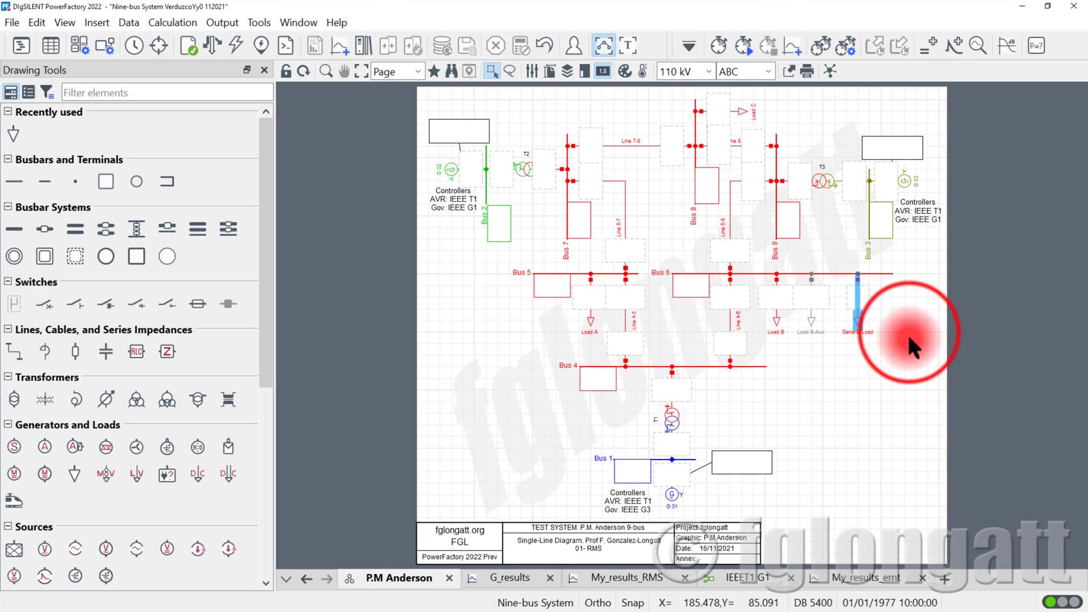
left_click(910, 326)
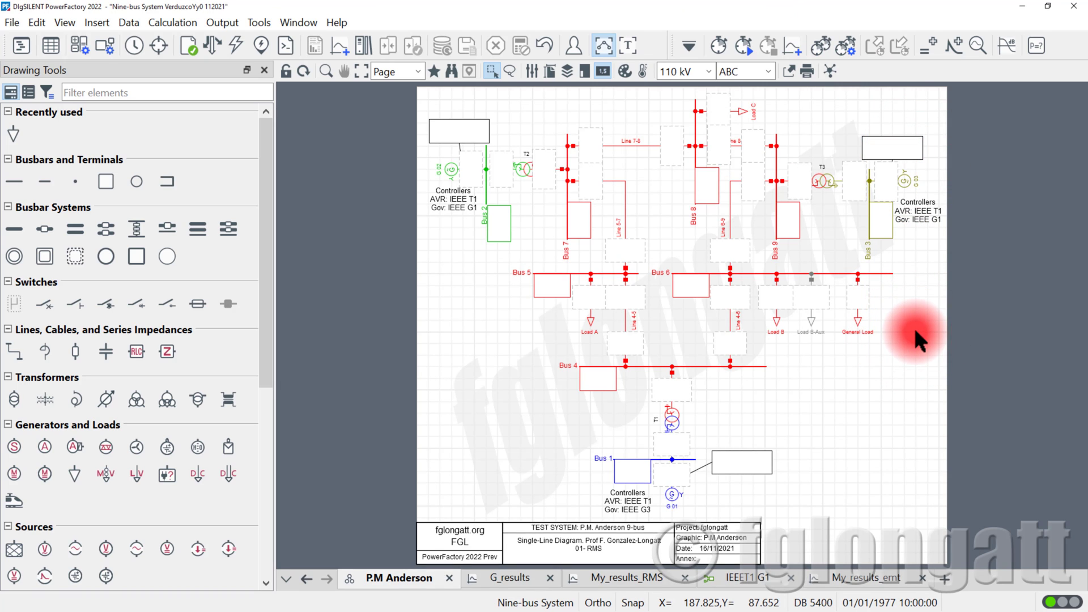
Run the AC load flow (Bus 6 at 0.930 p.u.), then change the load to 1000 Mvar
left_click(213, 47)
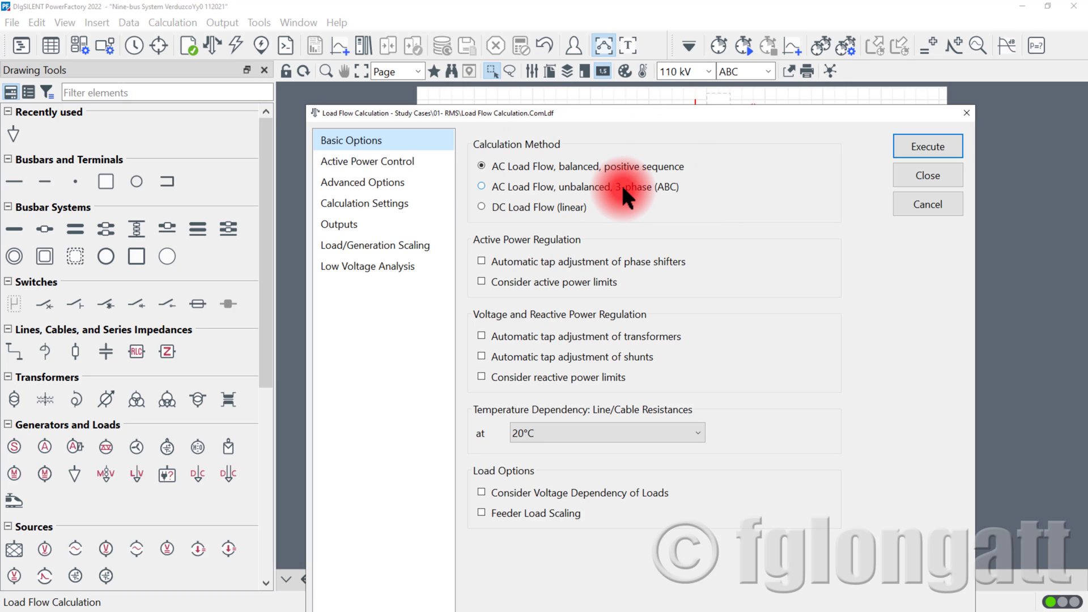
left_click(957, 147)
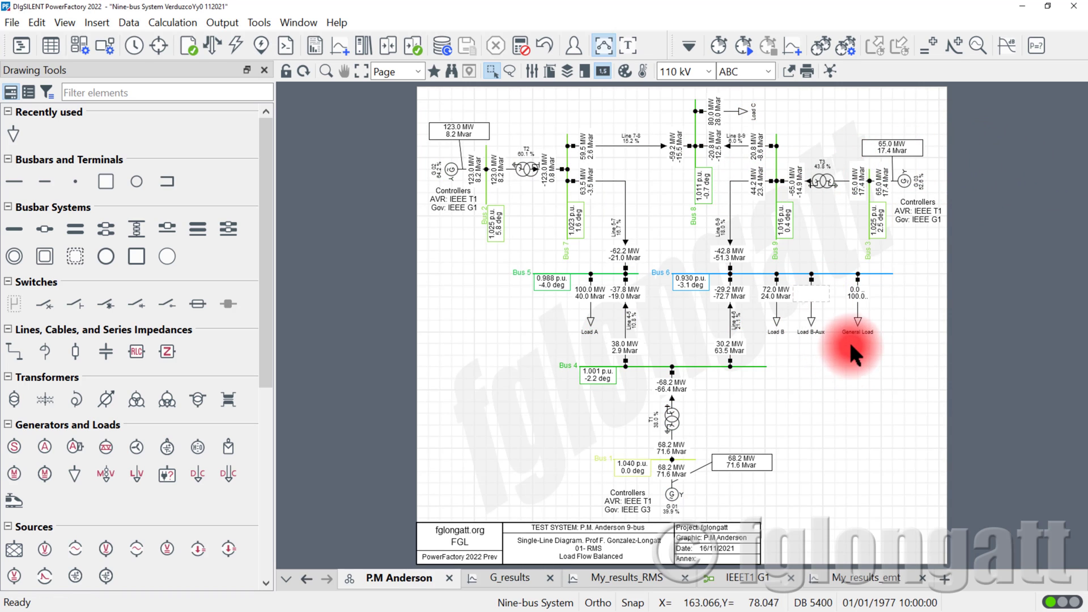
double_click(858, 325)
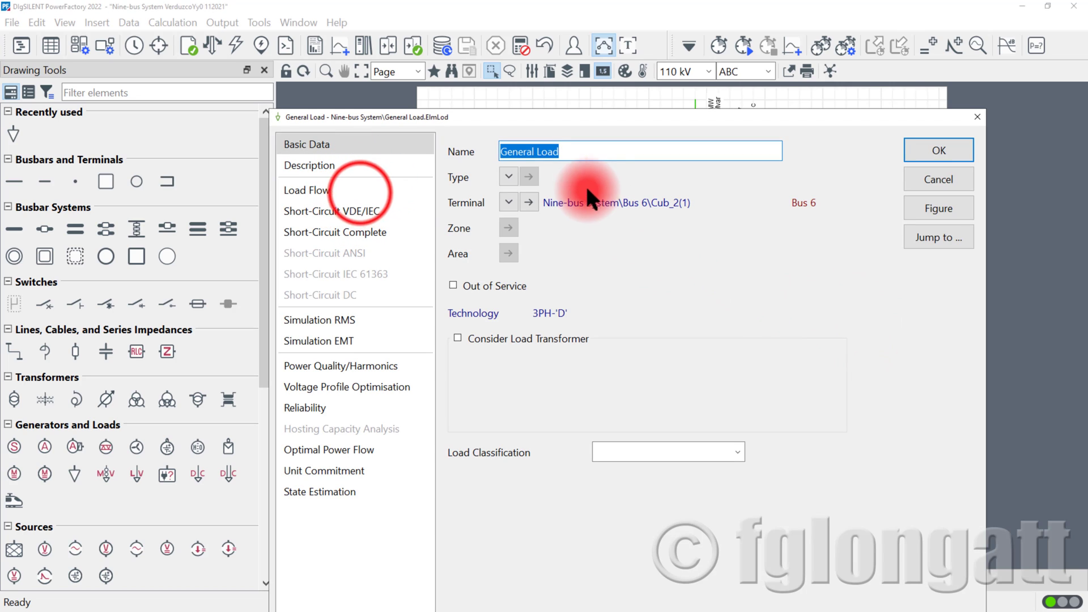
left_click(368, 192)
double_click(588, 261)
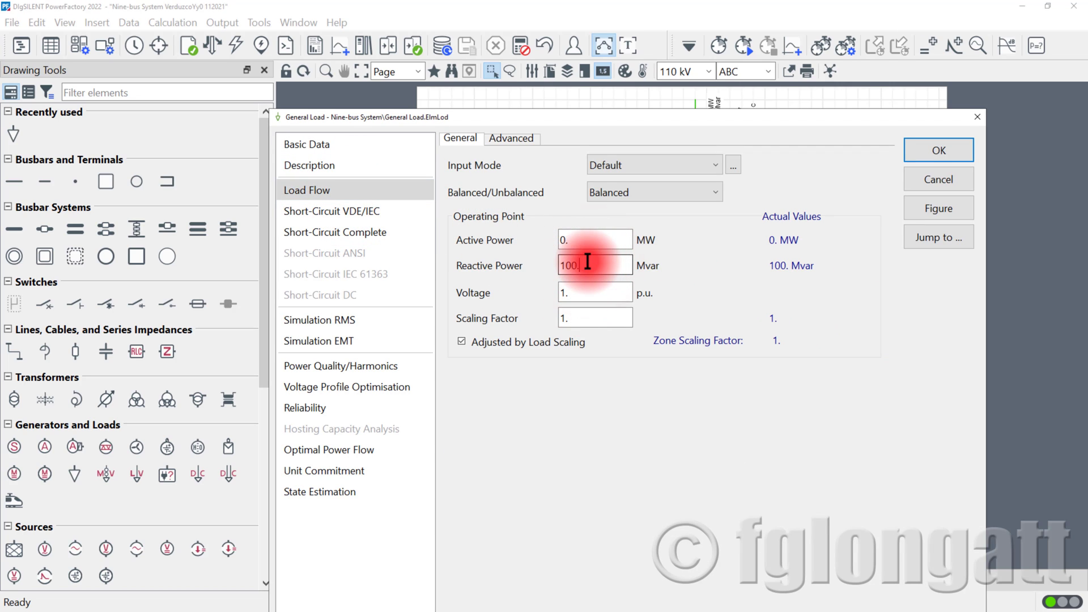
type("1000")
left_click(950, 150)
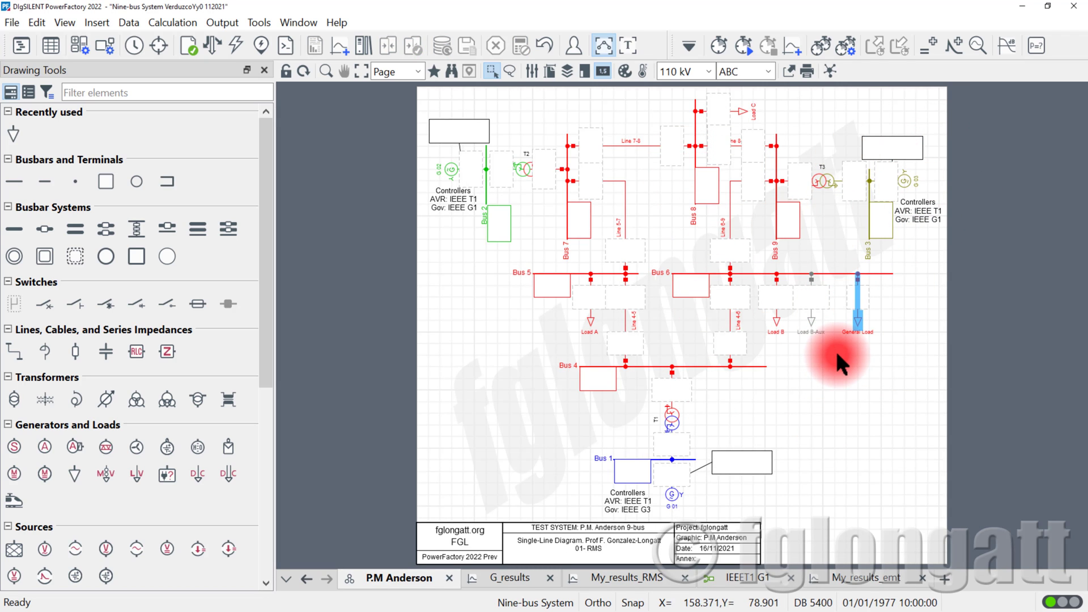
Rerun the AC load flow with 1000 Mvar and dismiss the non-convergence error
left_click(213, 47)
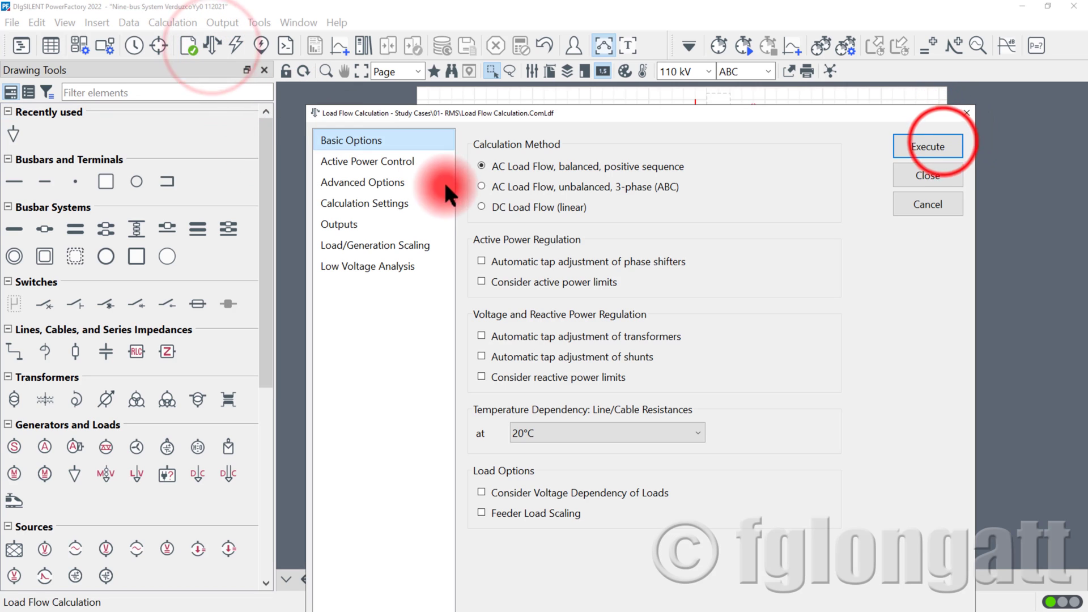
left_click(932, 149)
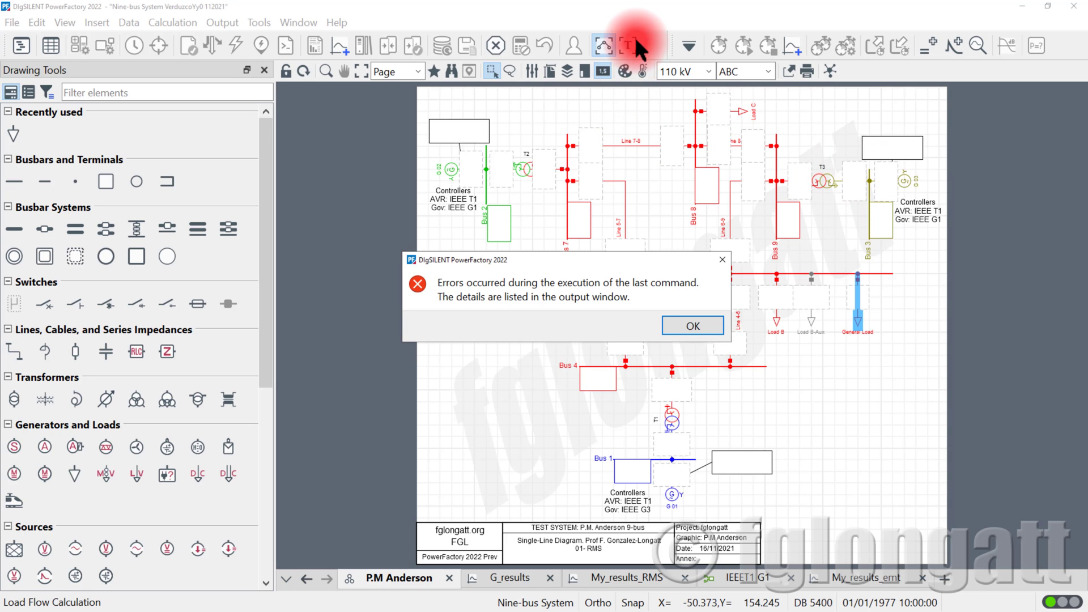
left_click(708, 328)
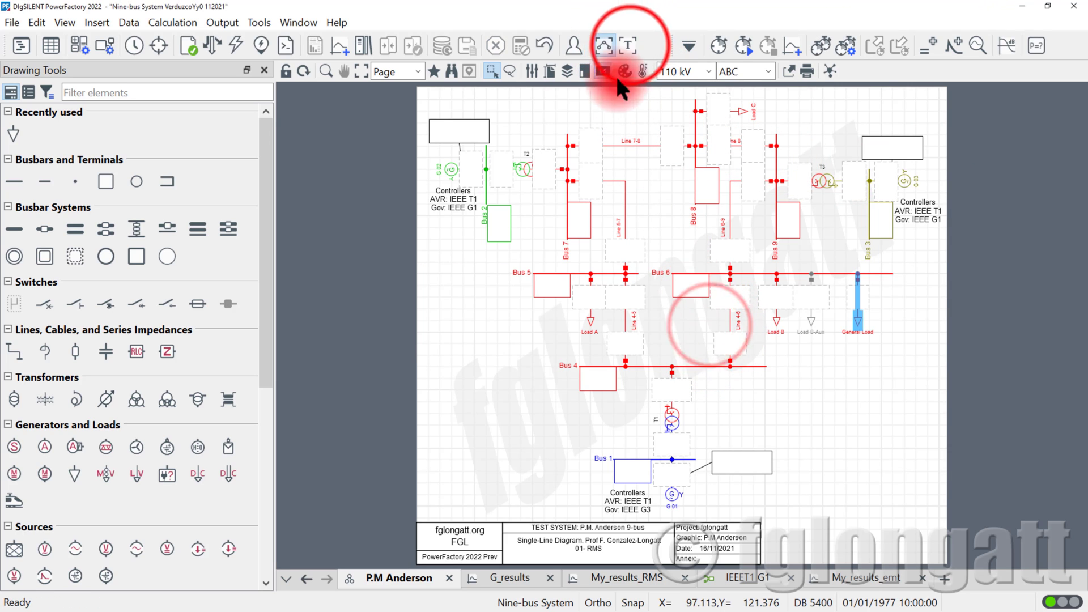
Read the failed-convergence messages in the output log, then return to the single-line diagram
left_click(629, 46)
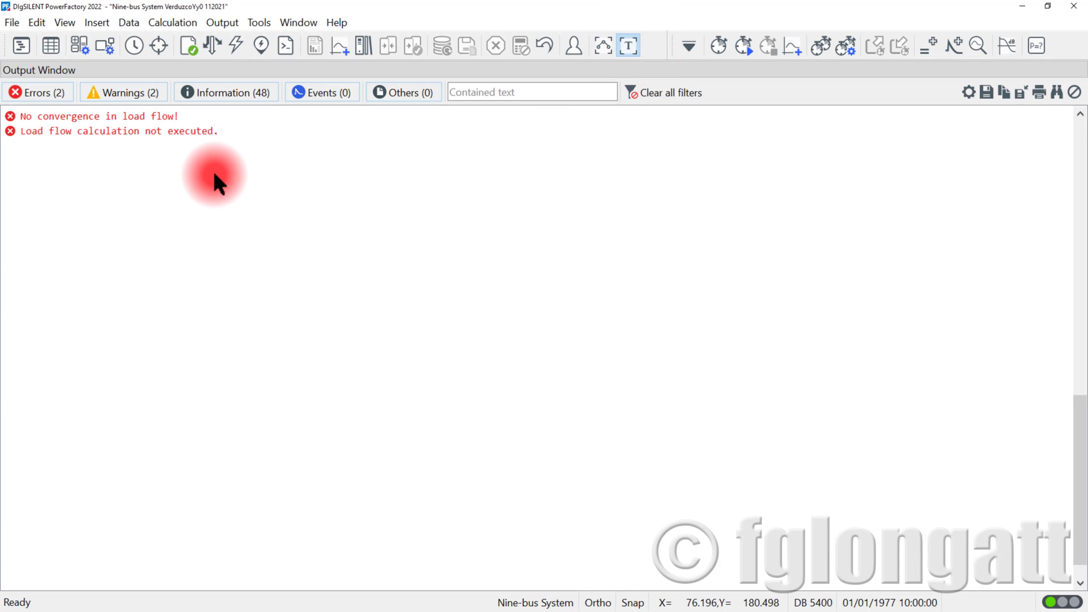
scroll(215, 181, "up", 4)
scroll(163, 336, "up", 2)
scroll(162, 332, "up", 1)
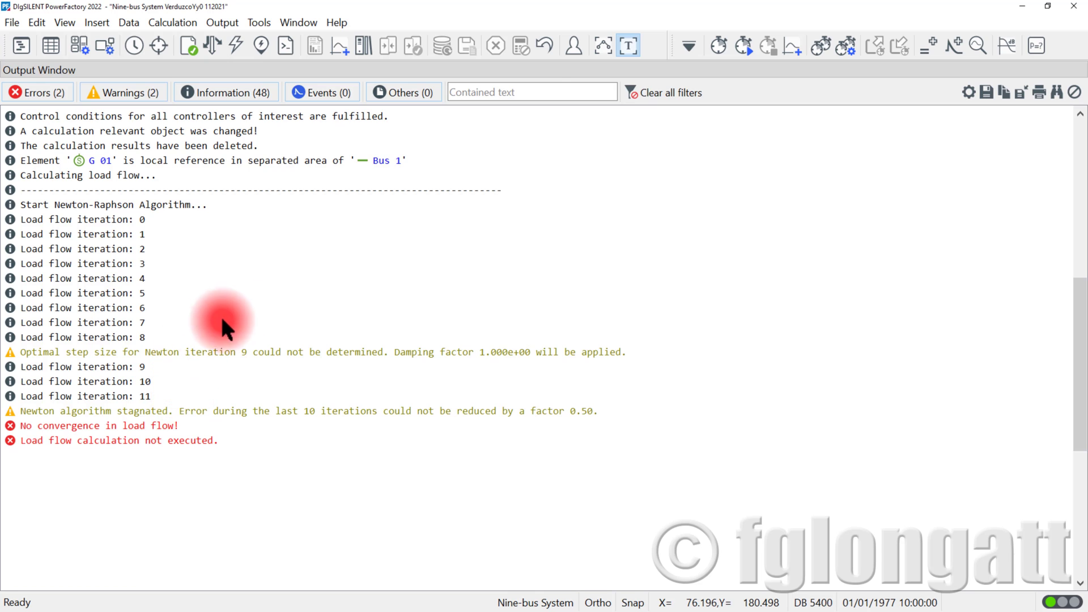
left_click(601, 47)
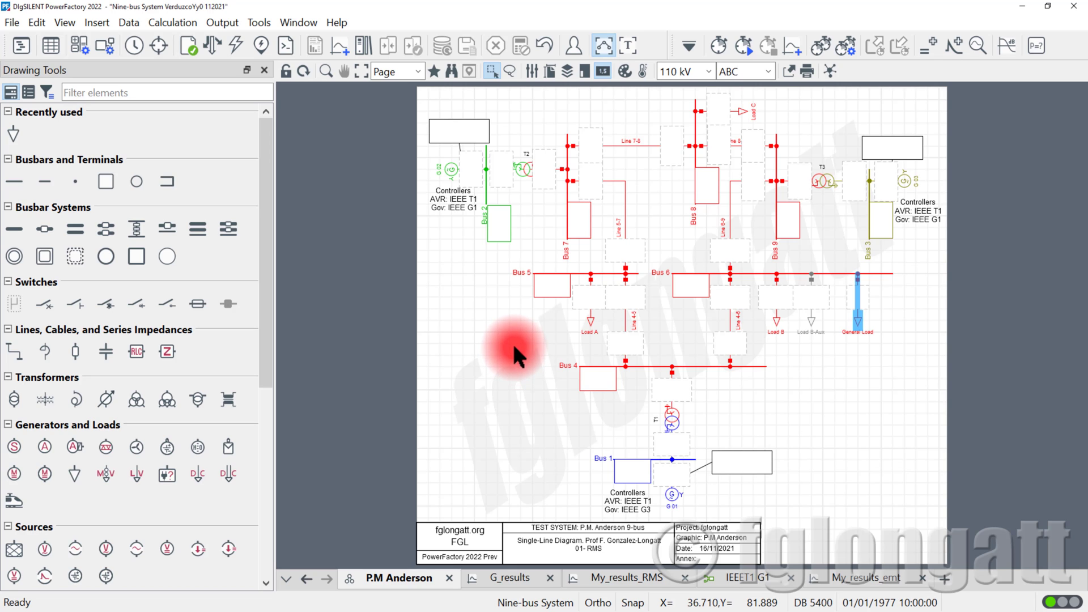
Run a DC Load Flow (linear) to show active power flows on the nine-bus diagram
left_click(212, 43)
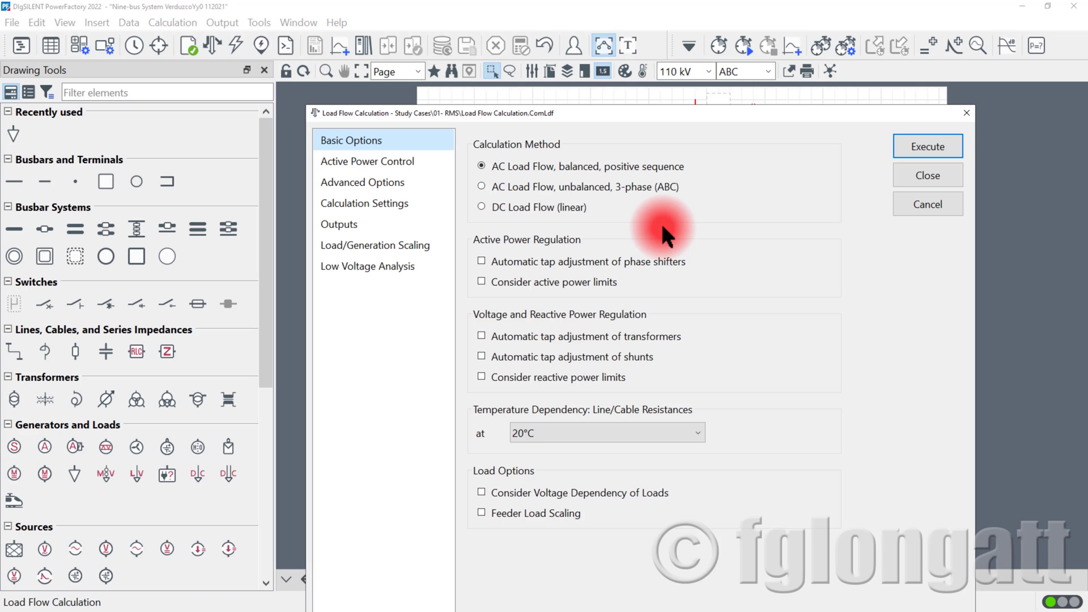
left_click(567, 207)
left_click(482, 105)
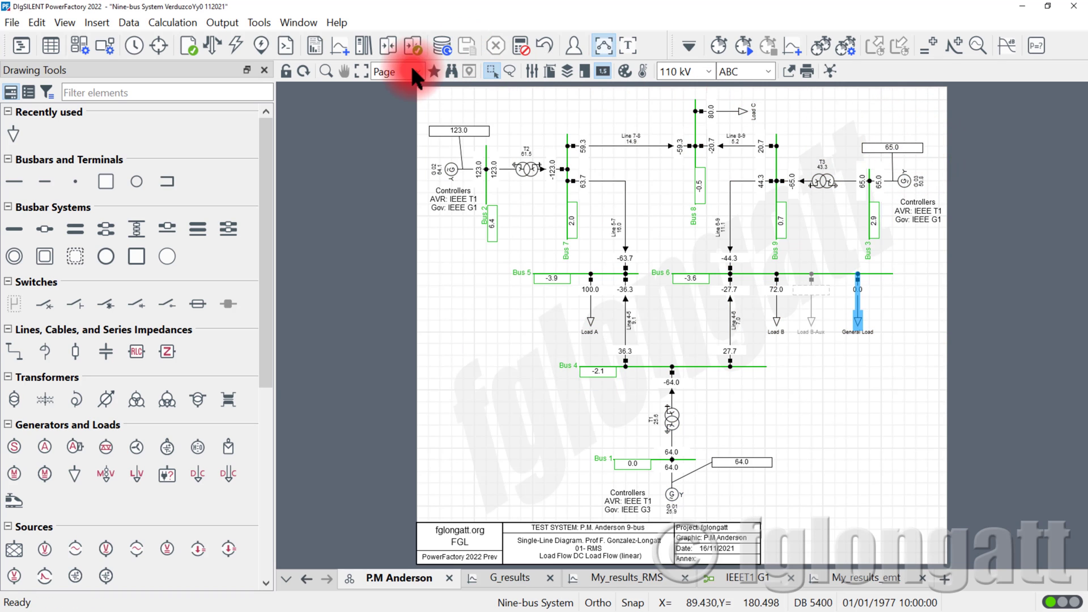
mouse_move(792, 187)
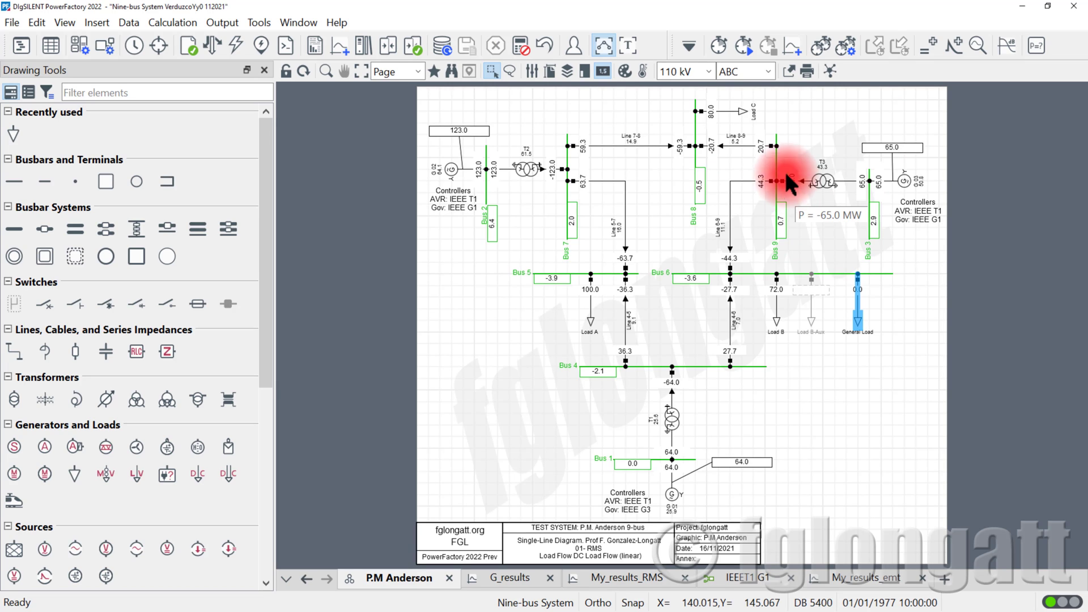
left_click(627, 47)
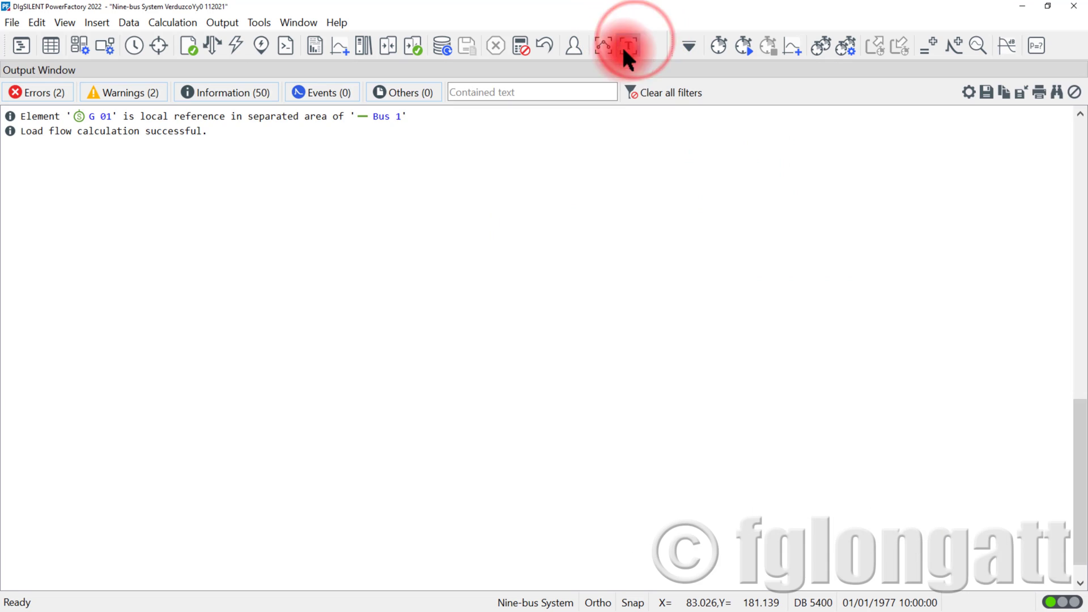
scroll(159, 164, "up", 3)
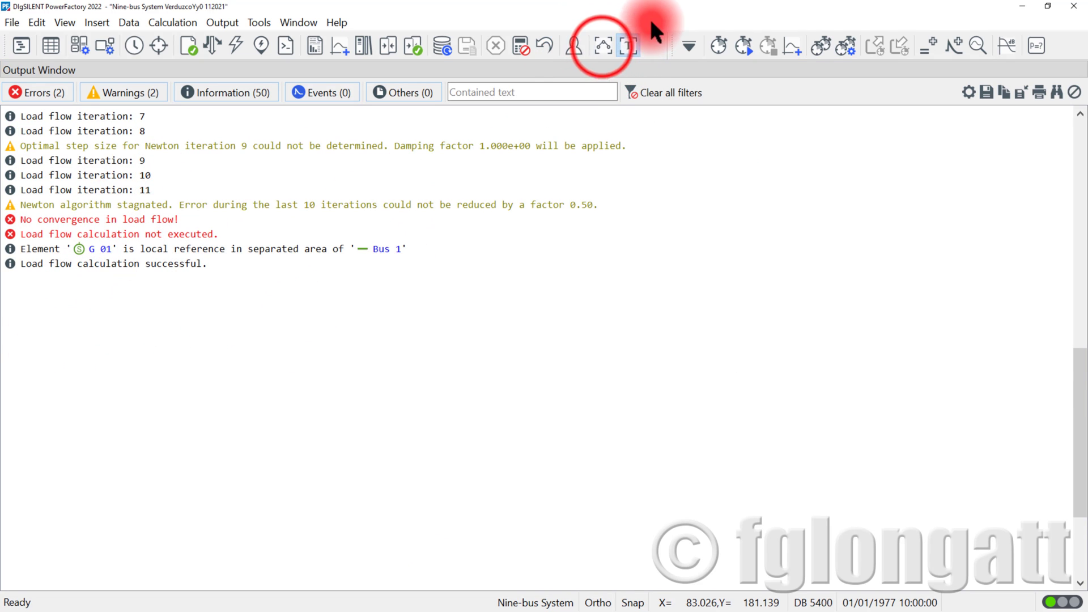
left_click(602, 45)
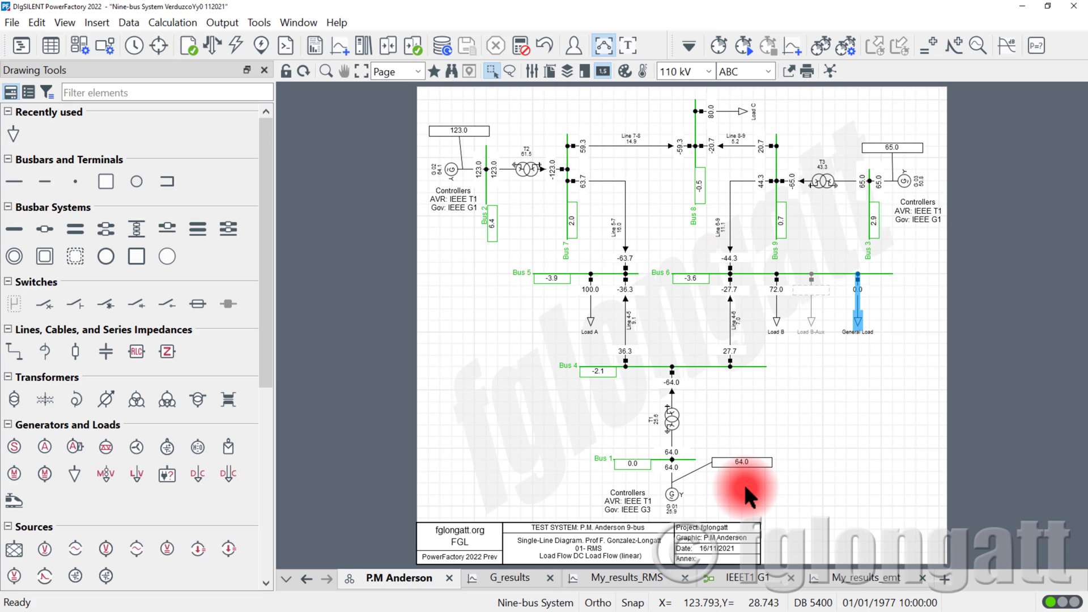
mouse_move(582, 161)
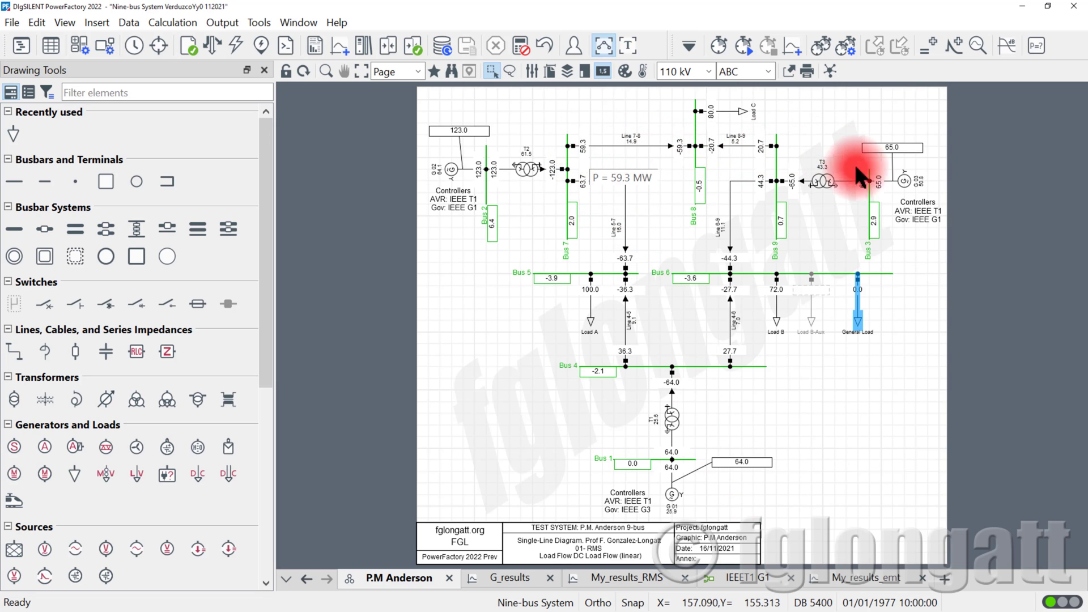
mouse_move(499, 185)
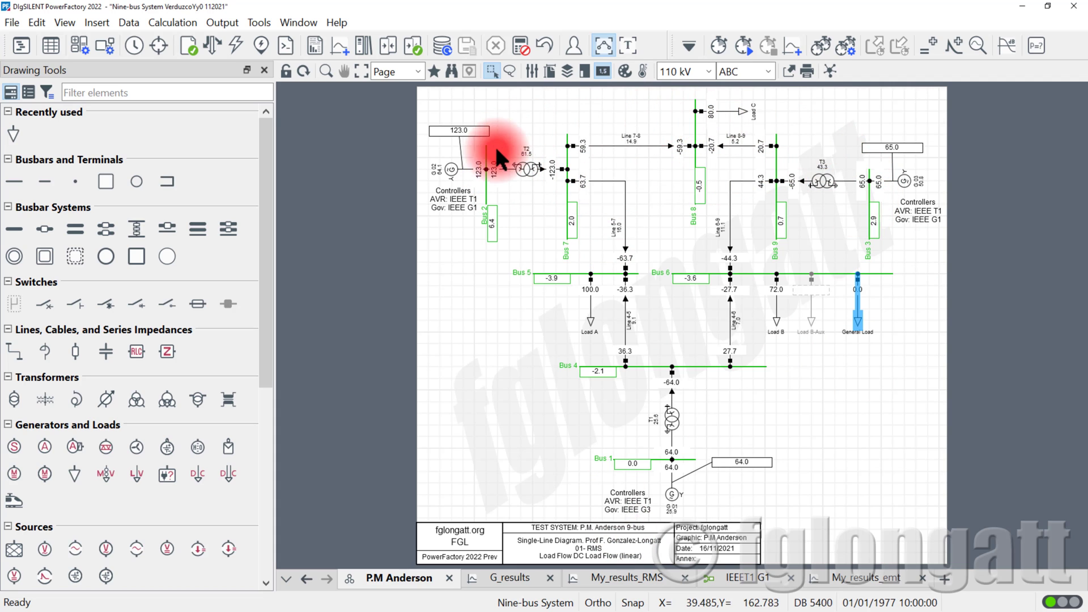
mouse_move(846, 161)
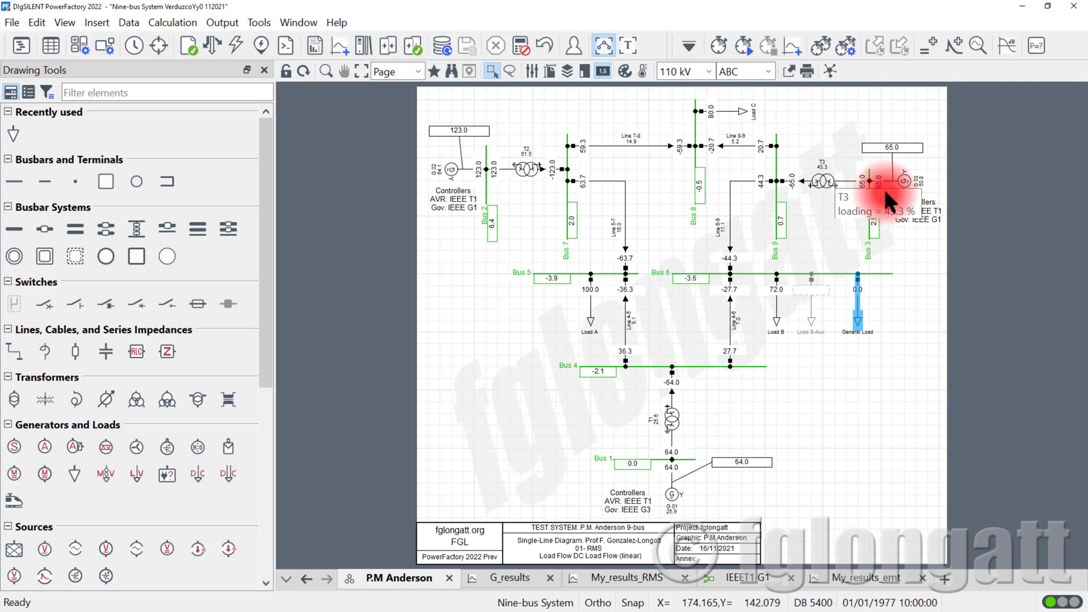